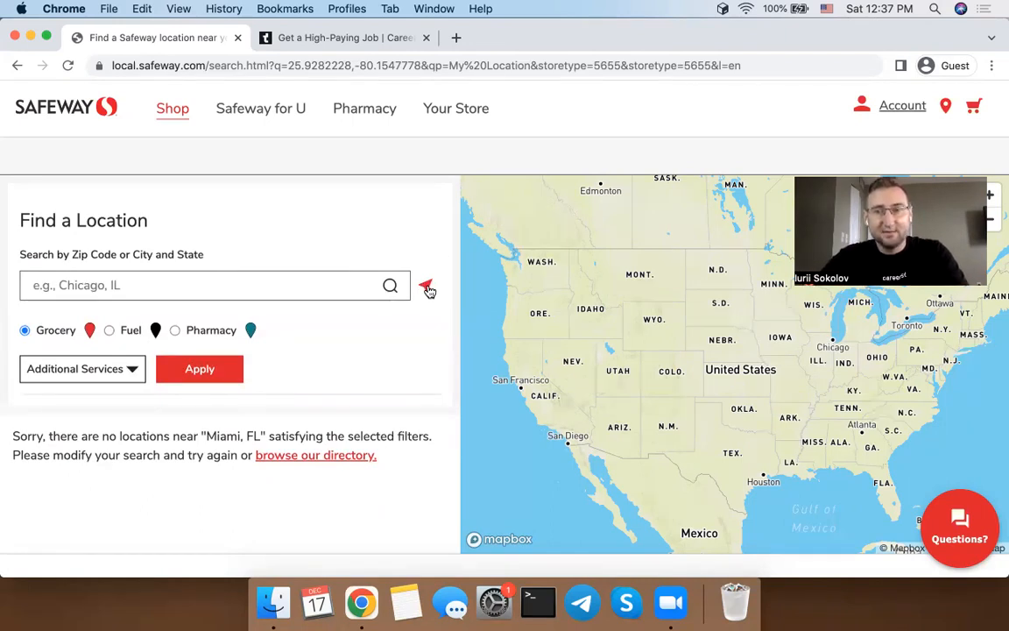
- Search for Safeway grocery stores near the current location and read the message about matching locations
{"action": "left_click", "coordinate": [426, 287]}
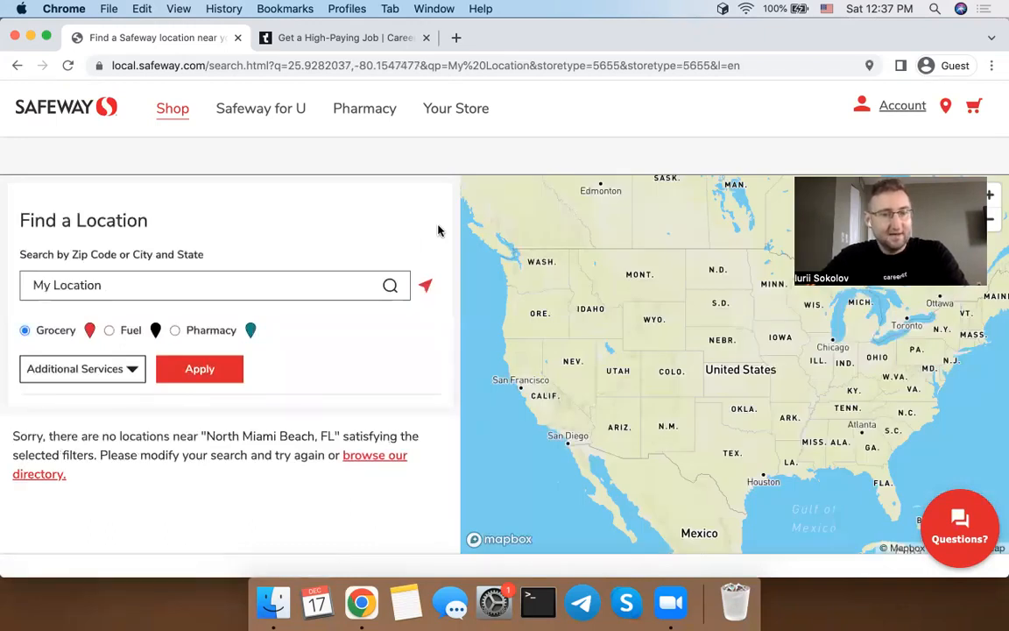
{"action": "left_click_drag", "start_coordinate": [14, 436], "coordinate": [154, 478]}
{"action": "left_click", "coordinate": [207, 455]}
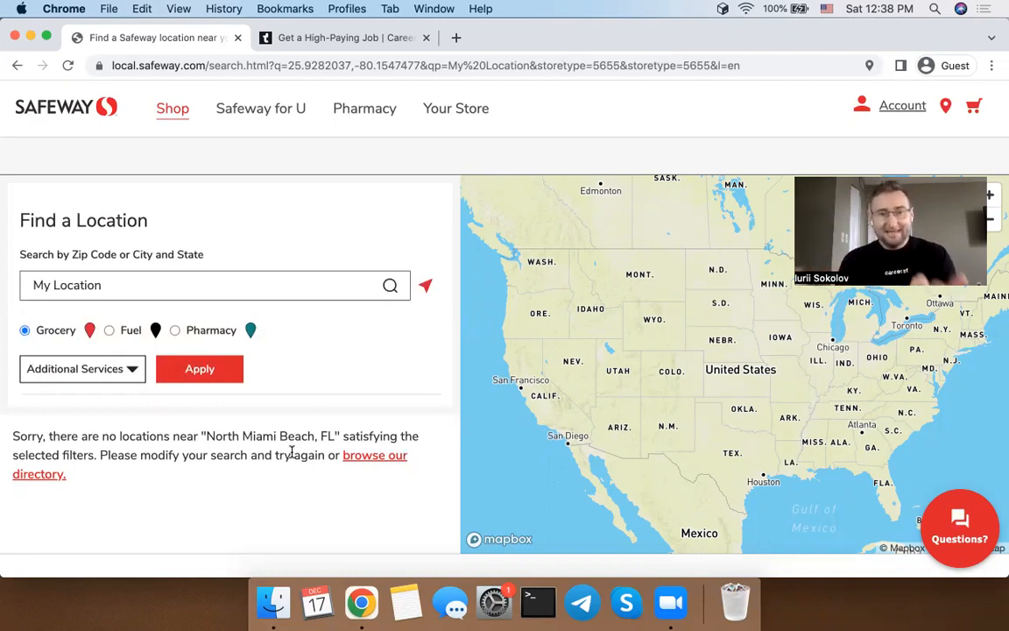
- Open the developer tools for the store locator page and look through the additional tools
{"action": "right_click", "coordinate": [431, 202]}
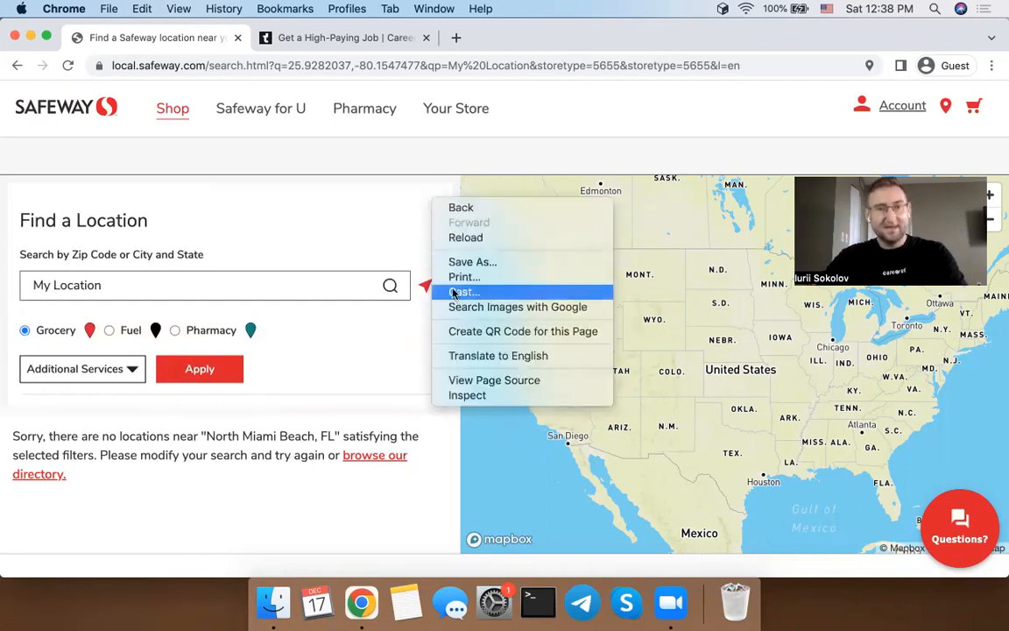
{"action": "left_click", "coordinate": [466, 398]}
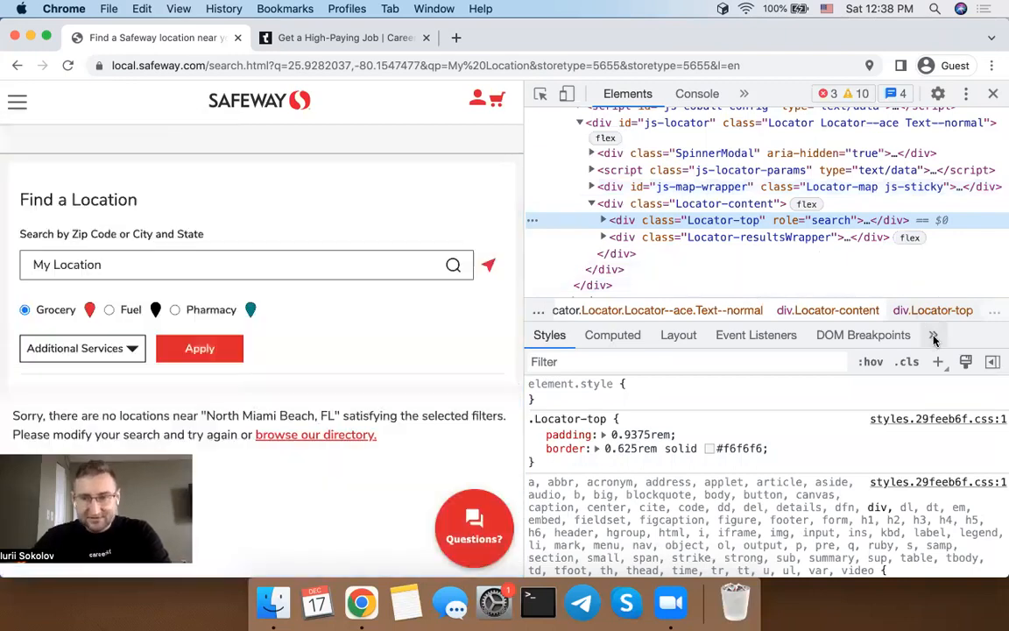
{"action": "left_click", "coordinate": [933, 337]}
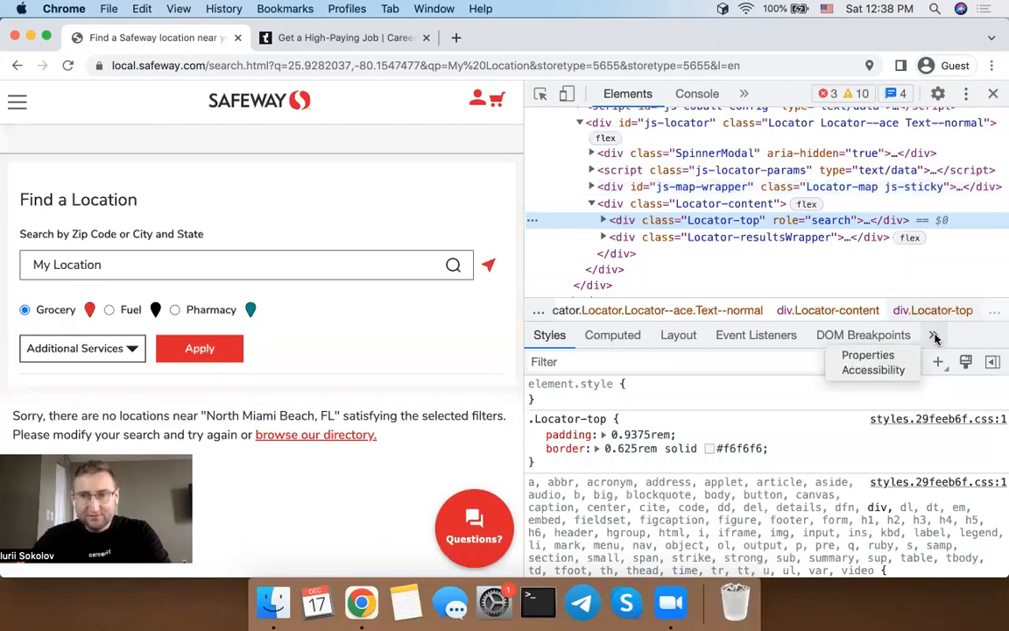
{"action": "left_click", "coordinate": [953, 329]}
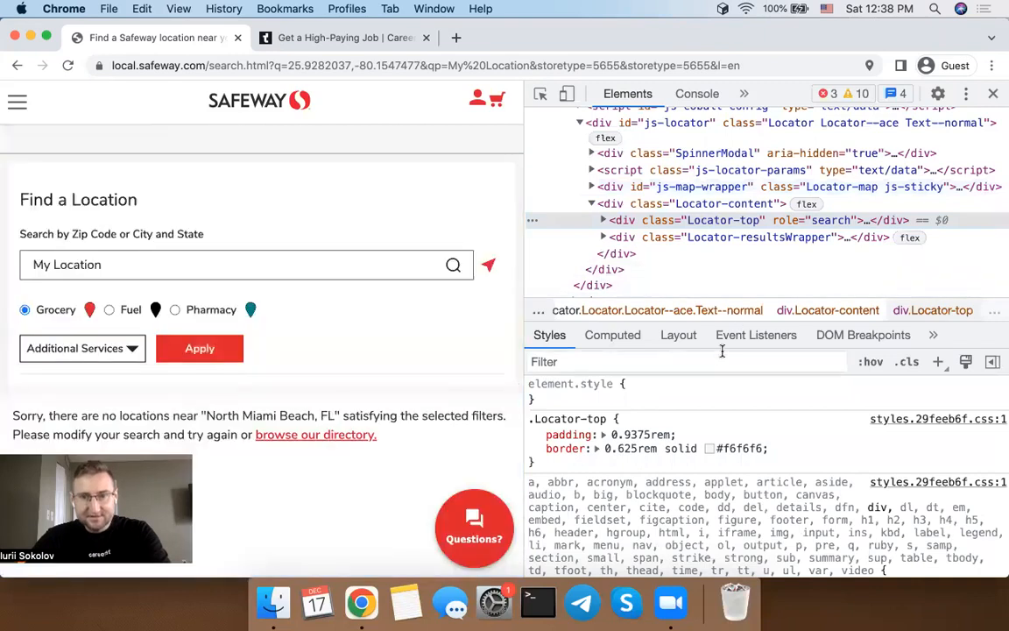
{"action": "left_click", "coordinate": [743, 93]}
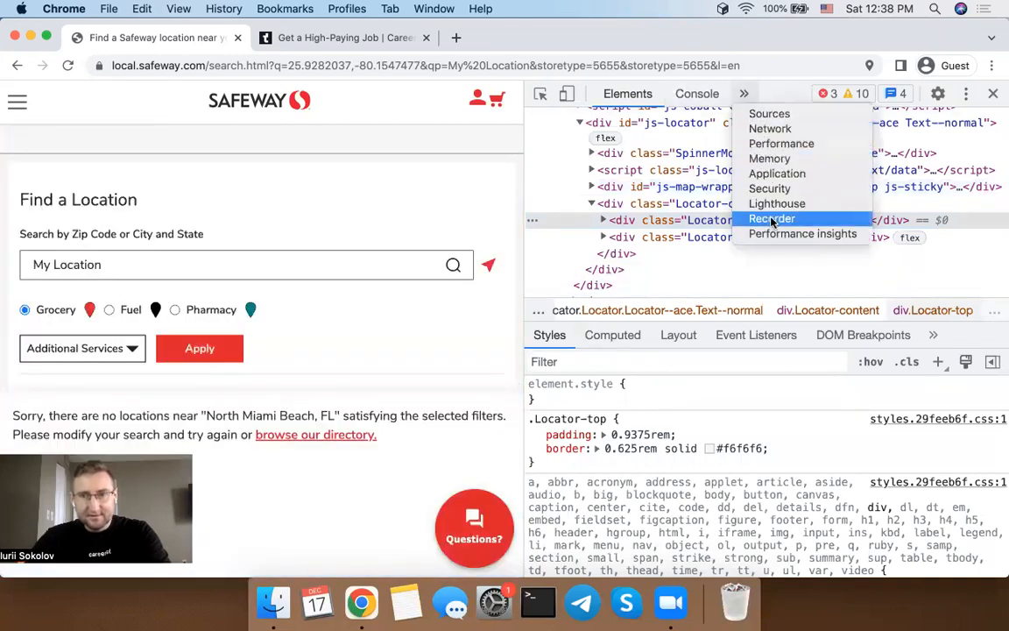
- Turn on the mobile device preview for the page and show the selected element's computed styles
{"action": "left_click", "coordinate": [567, 93]}
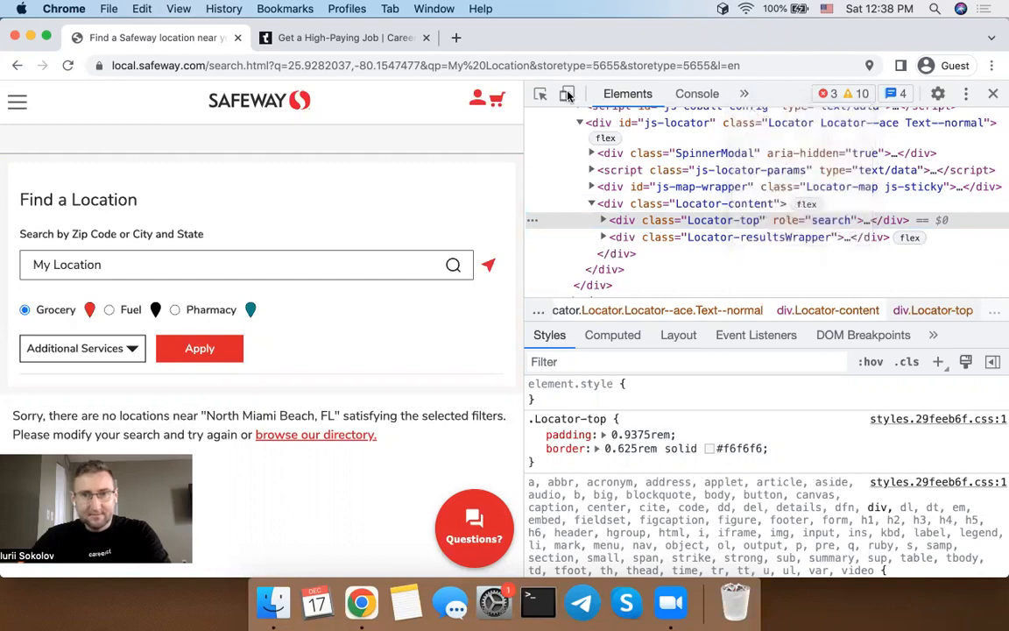
{"action": "left_click", "coordinate": [567, 94]}
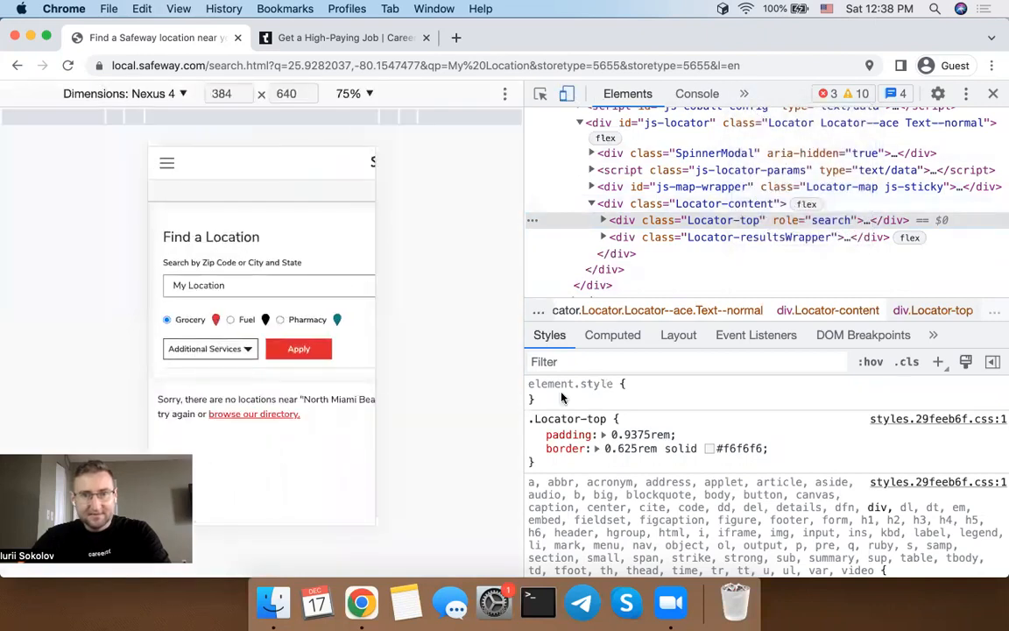
{"action": "left_click", "coordinate": [610, 338]}
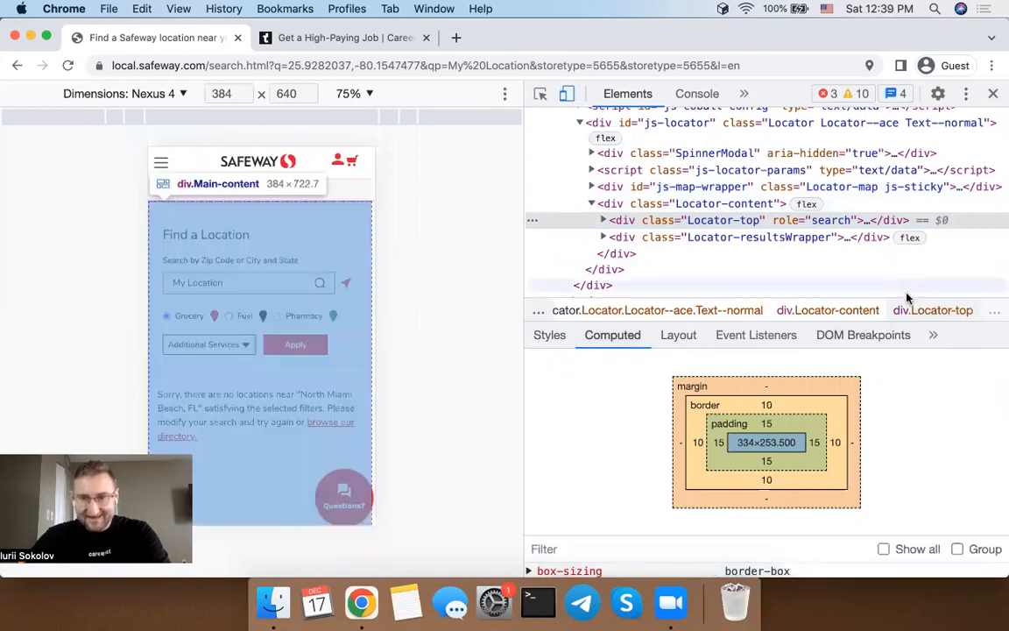
- Open the Sensors tool in the developer tools and enlarge it to show the location and orientation settings
{"action": "left_click", "coordinate": [966, 94]}
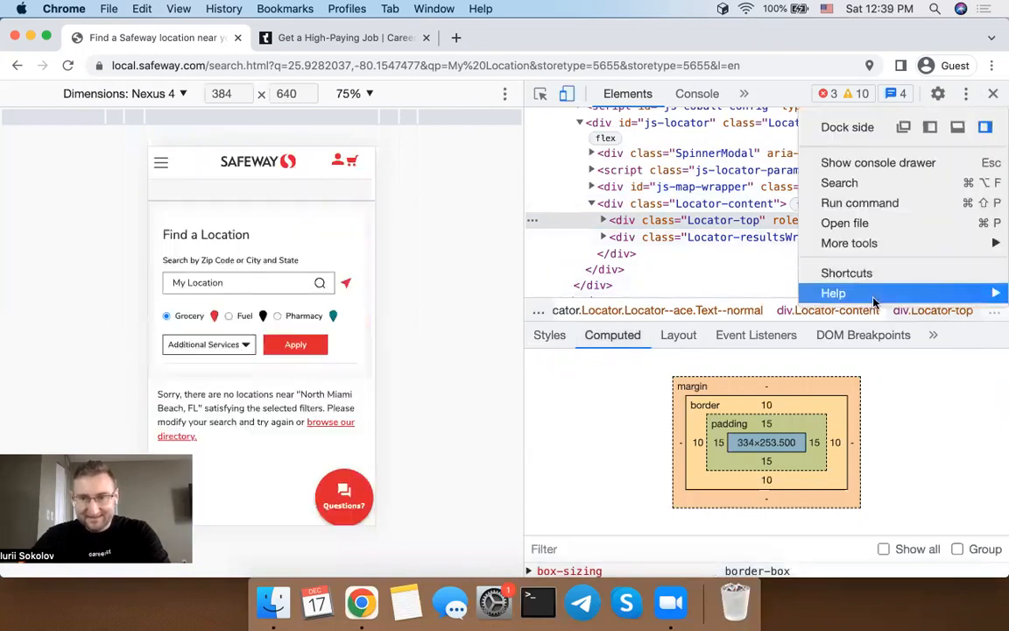
{"action": "mouse_move", "coordinate": [854, 243]}
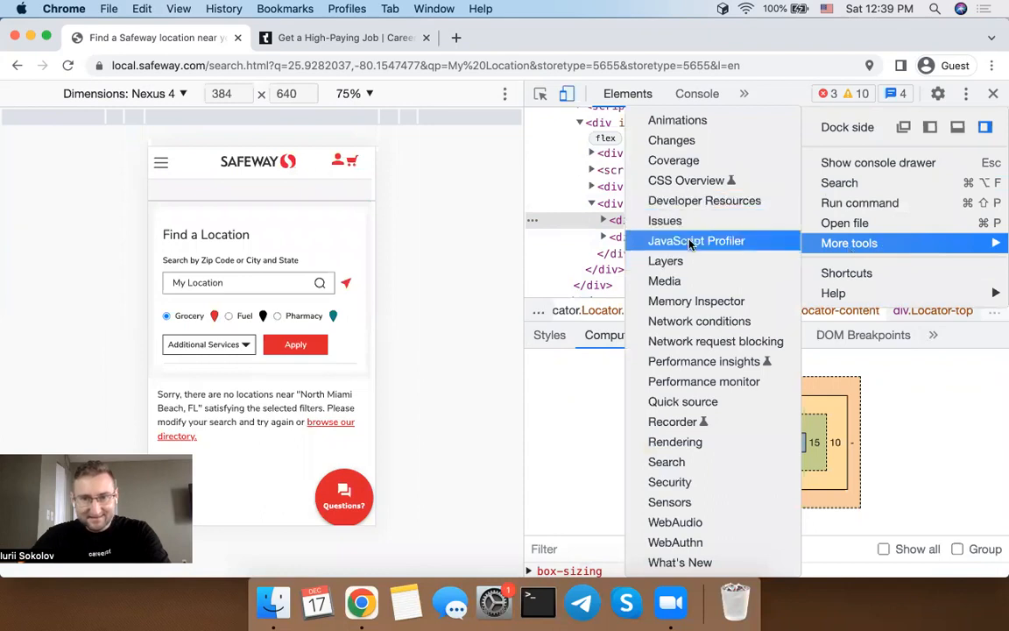
{"action": "left_click", "coordinate": [684, 503]}
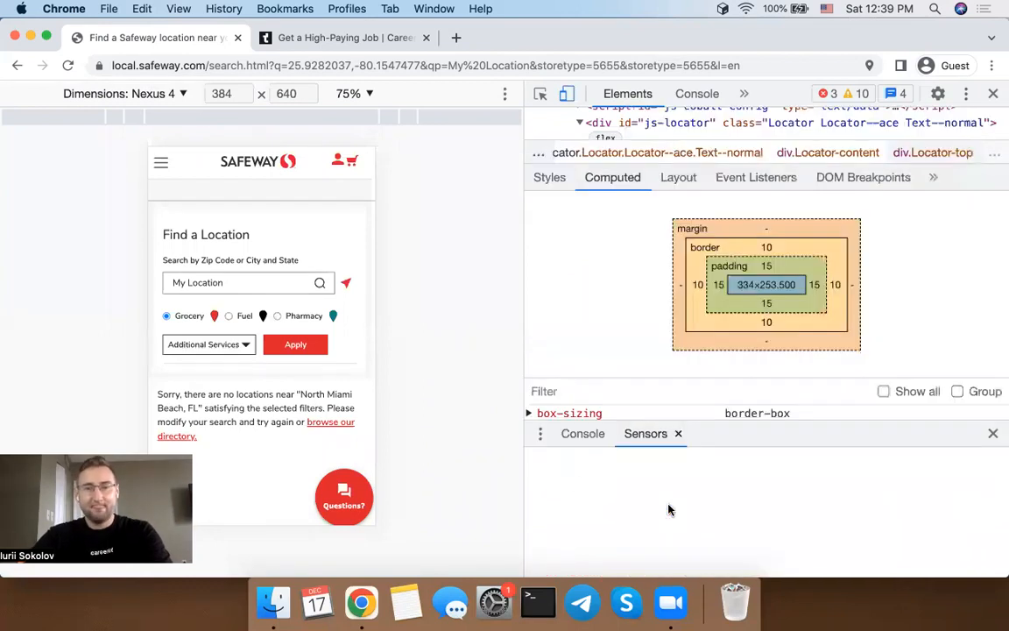
{"action": "left_click_drag", "start_coordinate": [677, 421], "coordinate": [666, 176]}
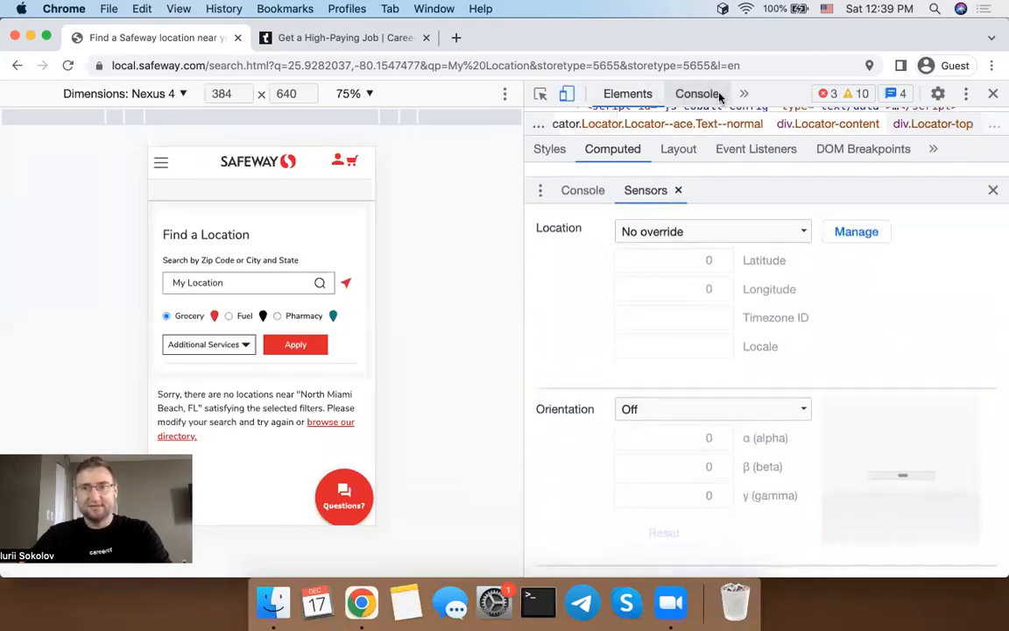
{"action": "left_click", "coordinate": [967, 94]}
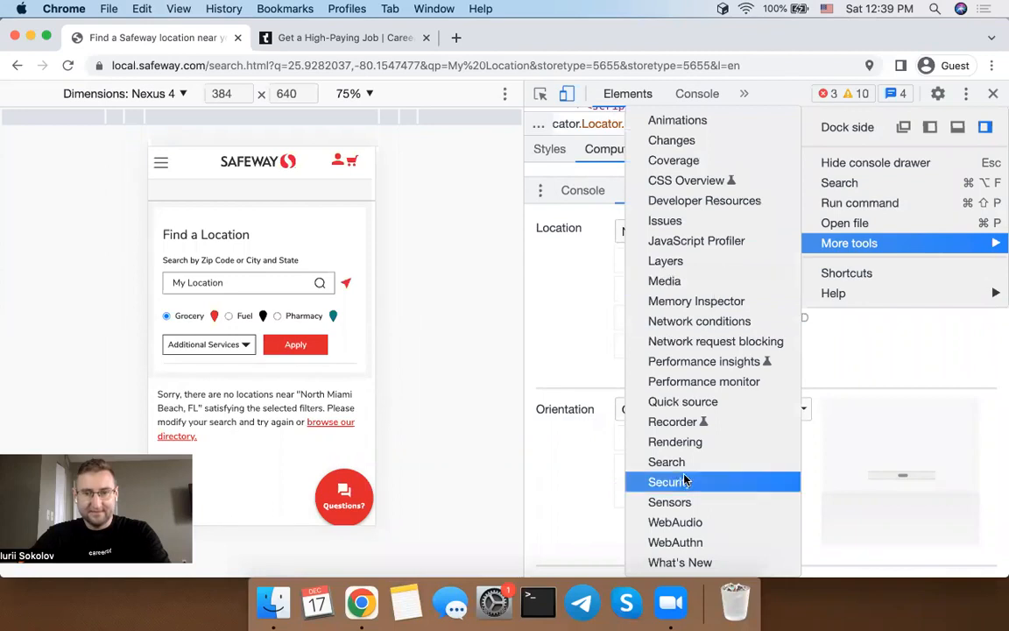
{"action": "left_click", "coordinate": [864, 337]}
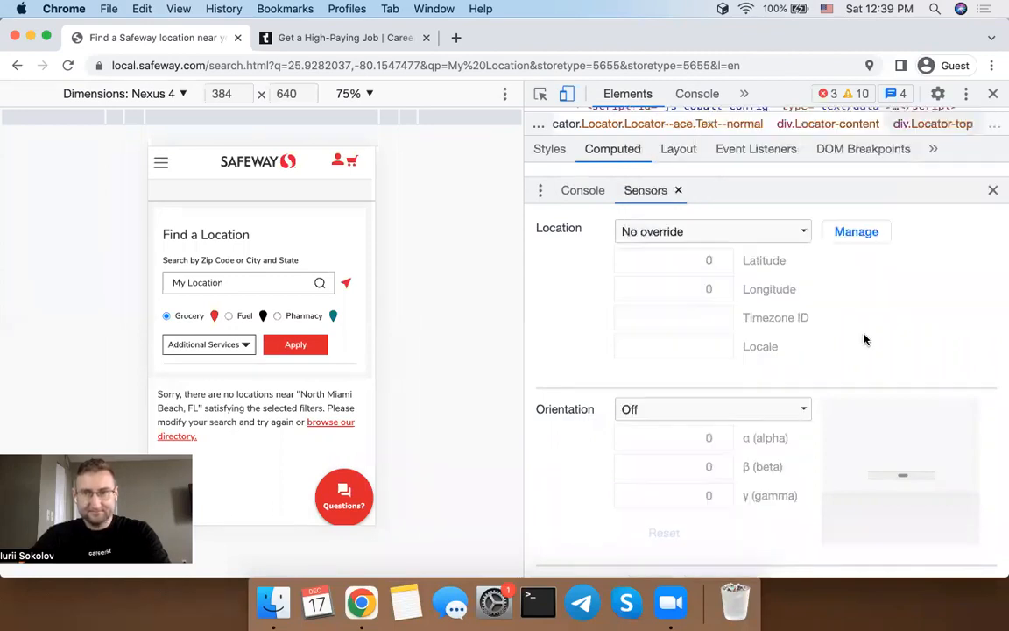
{"action": "left_click", "coordinate": [743, 93]}
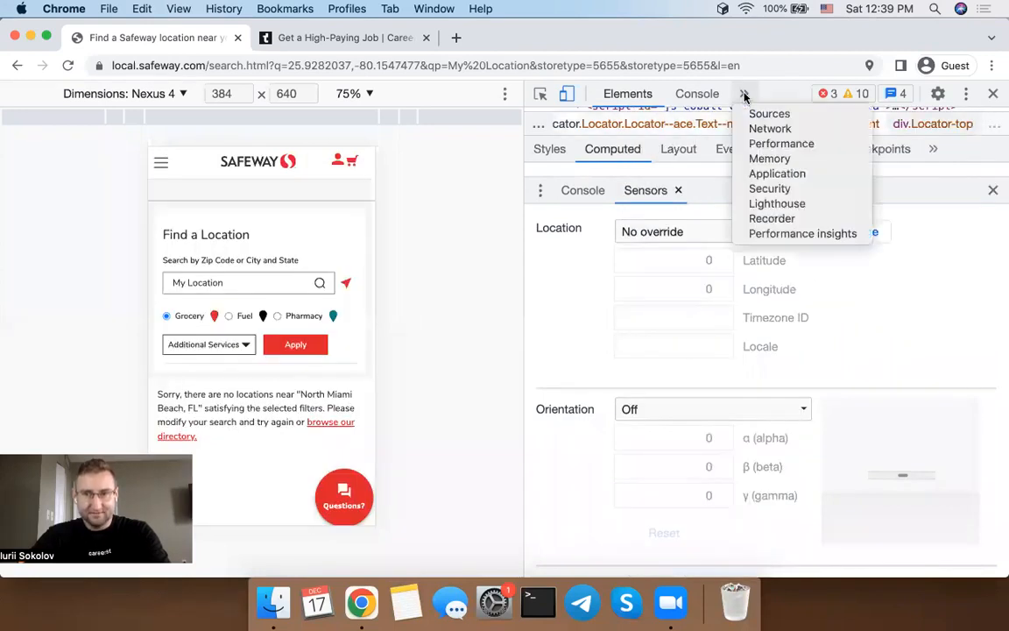
{"action": "left_click", "coordinate": [863, 276]}
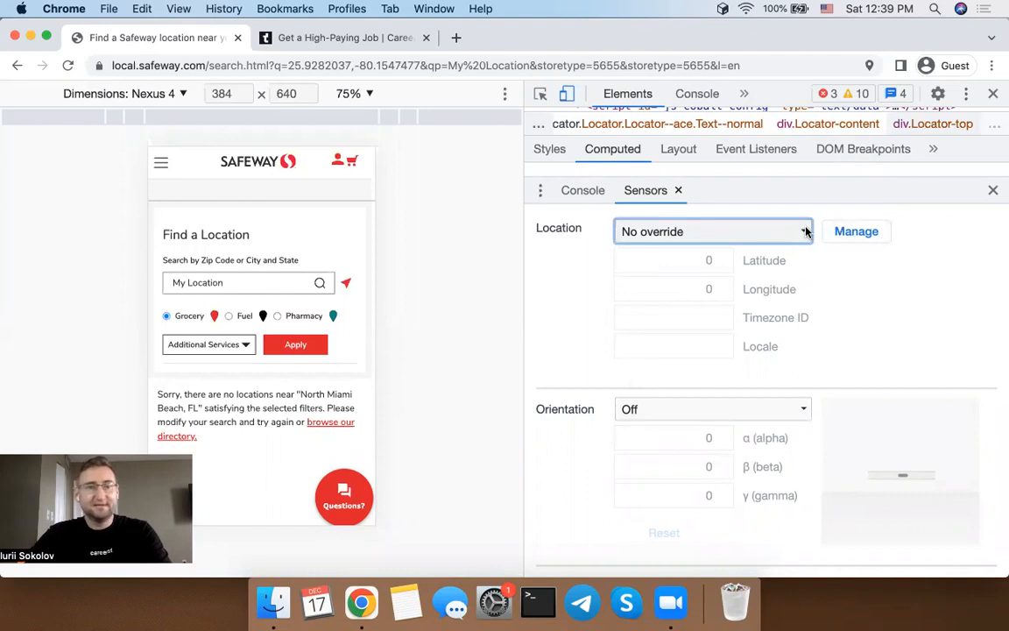
- Look at the list of emulated devices and turn off the mobile device preview
{"action": "left_click", "coordinate": [182, 94]}
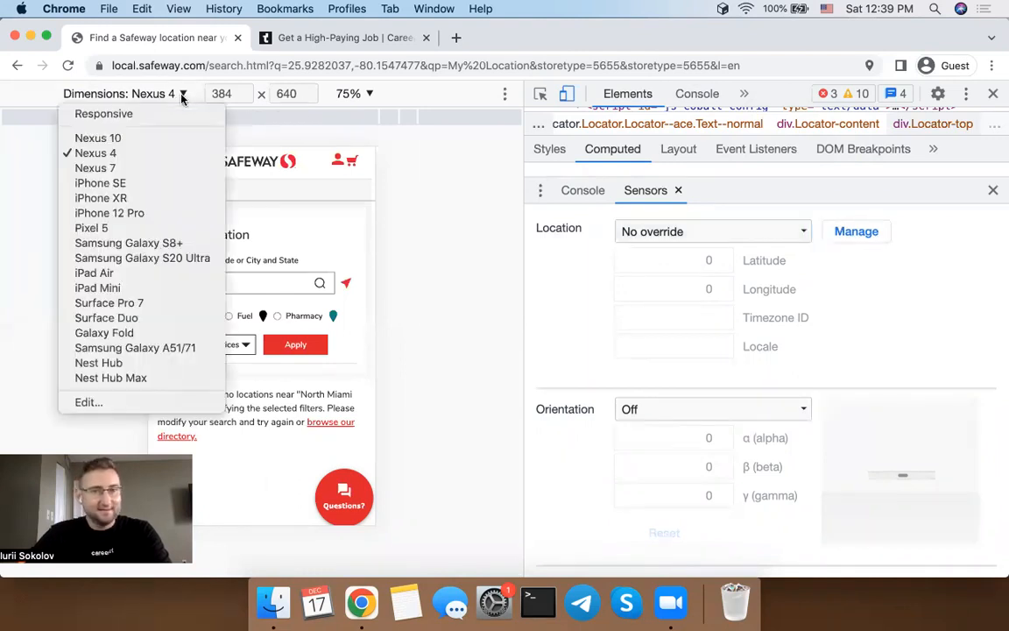
{"action": "left_click", "coordinate": [567, 96]}
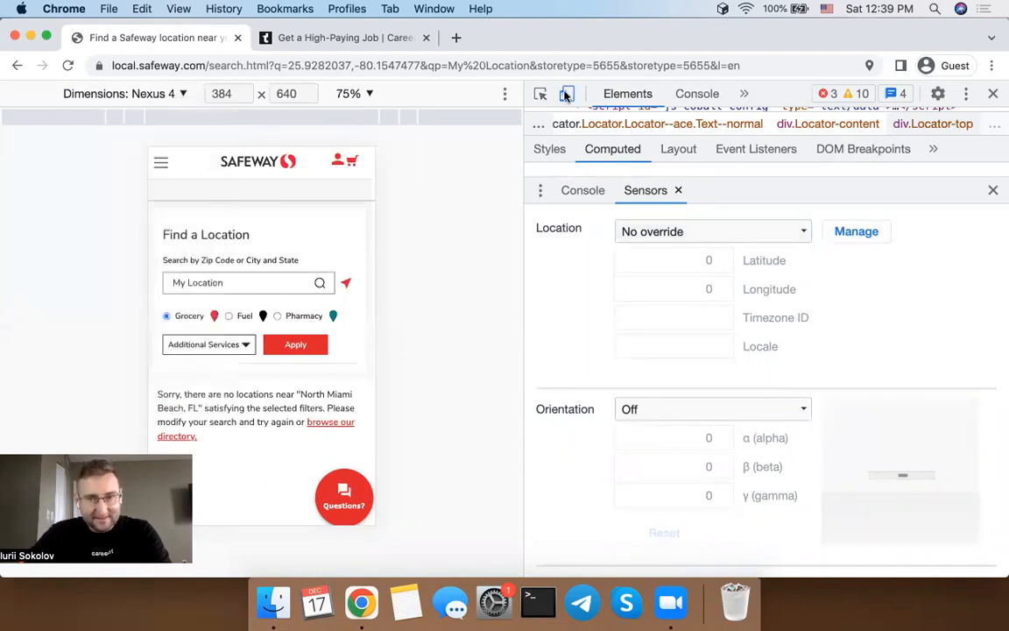
{"action": "left_click", "coordinate": [567, 95]}
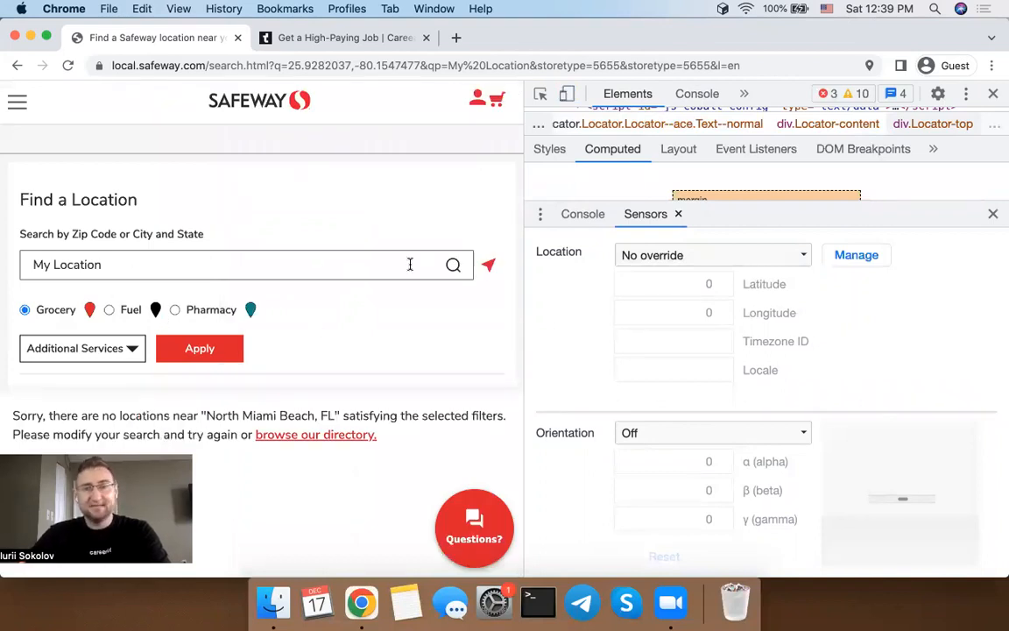
- Override the browser's location with San Francisco and try the current-location store search
{"action": "left_click", "coordinate": [804, 254]}
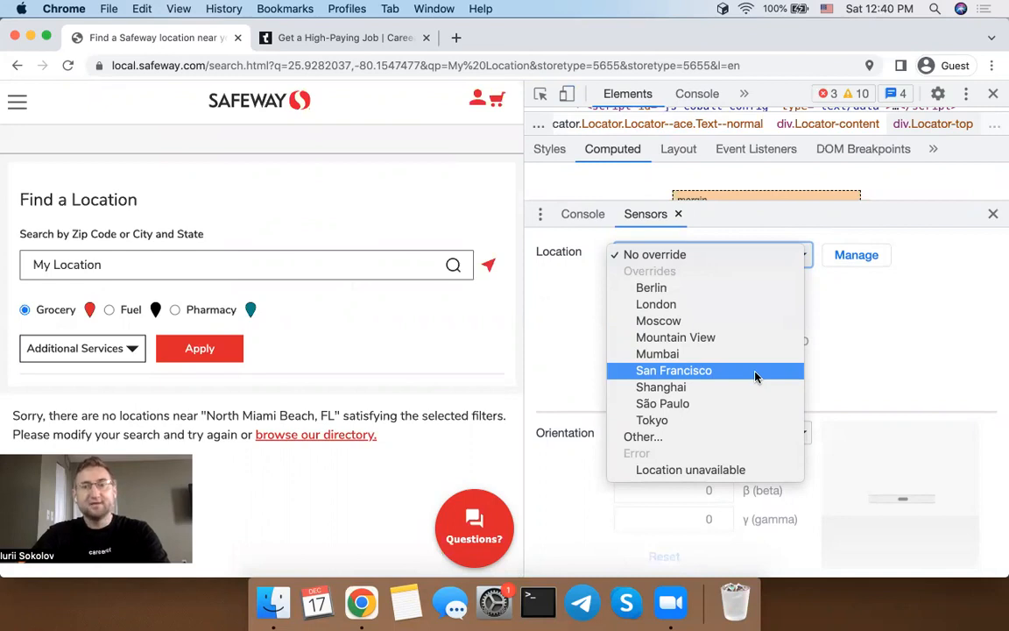
{"action": "left_click", "coordinate": [698, 375]}
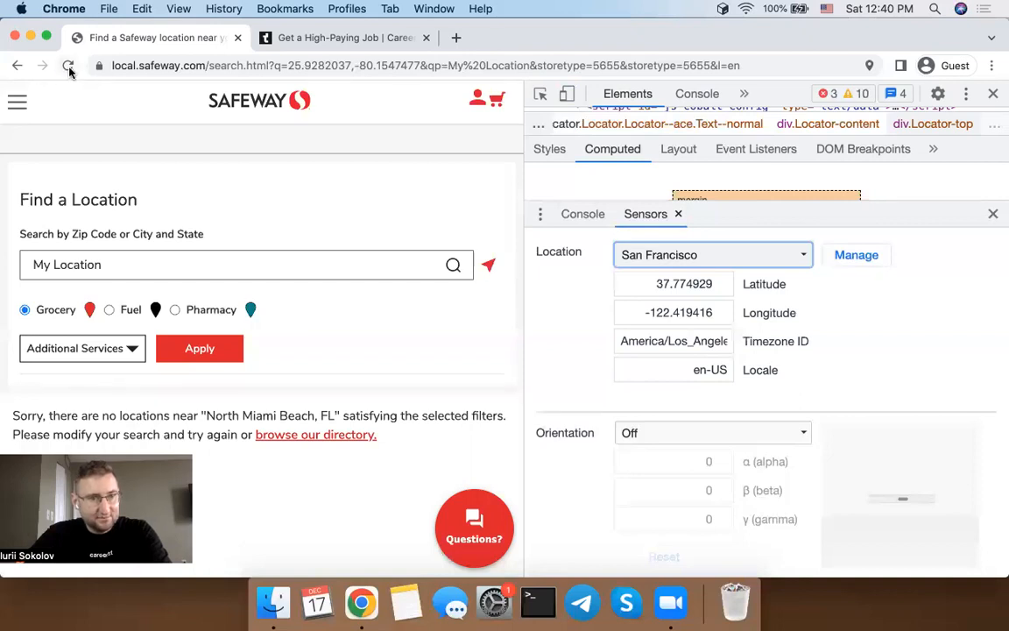
{"action": "left_click", "coordinate": [489, 265]}
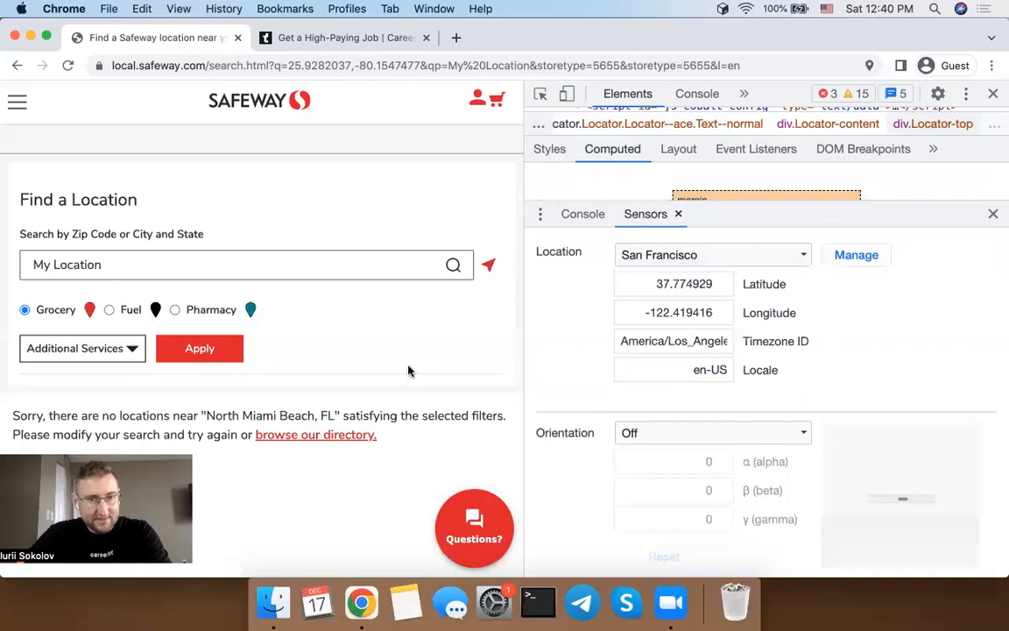
- Empty the cache and hard reload the store locator page
{"action": "right_click", "coordinate": [67, 65]}
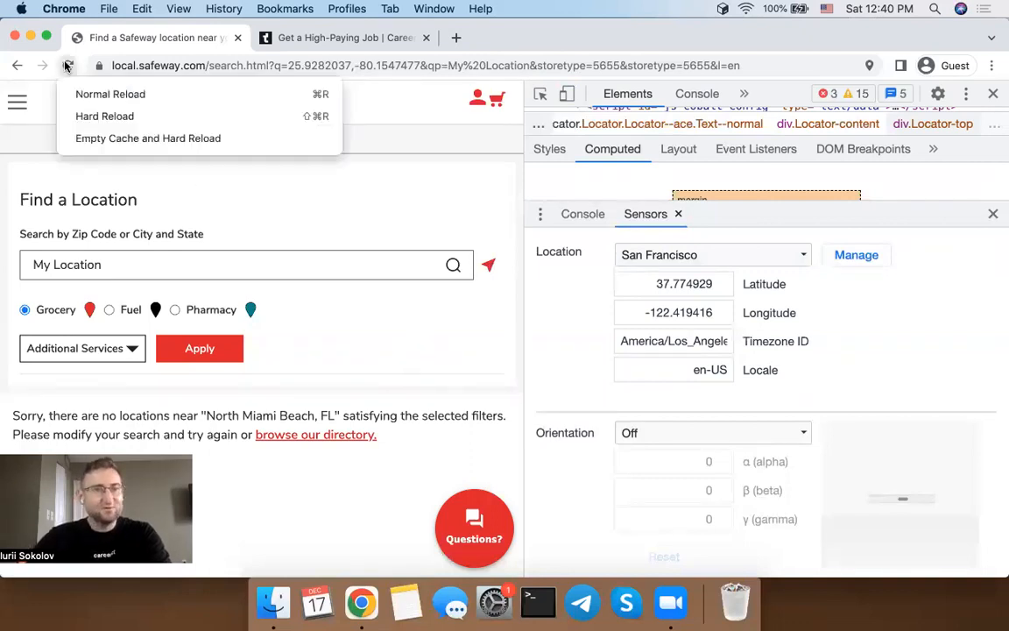
{"action": "left_click", "coordinate": [86, 141]}
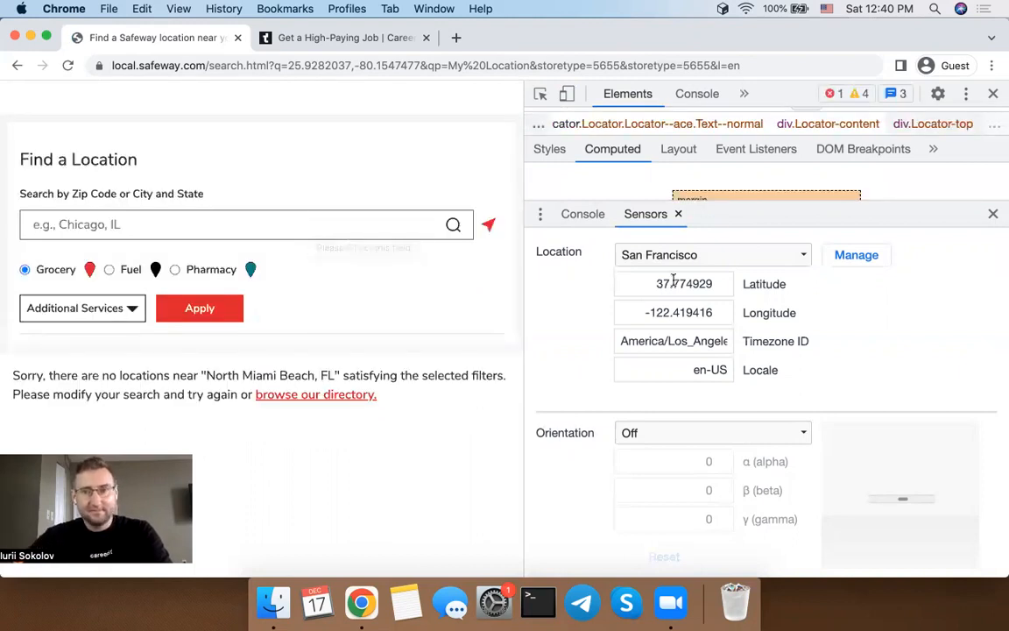
{"action": "left_click", "coordinate": [479, 179]}
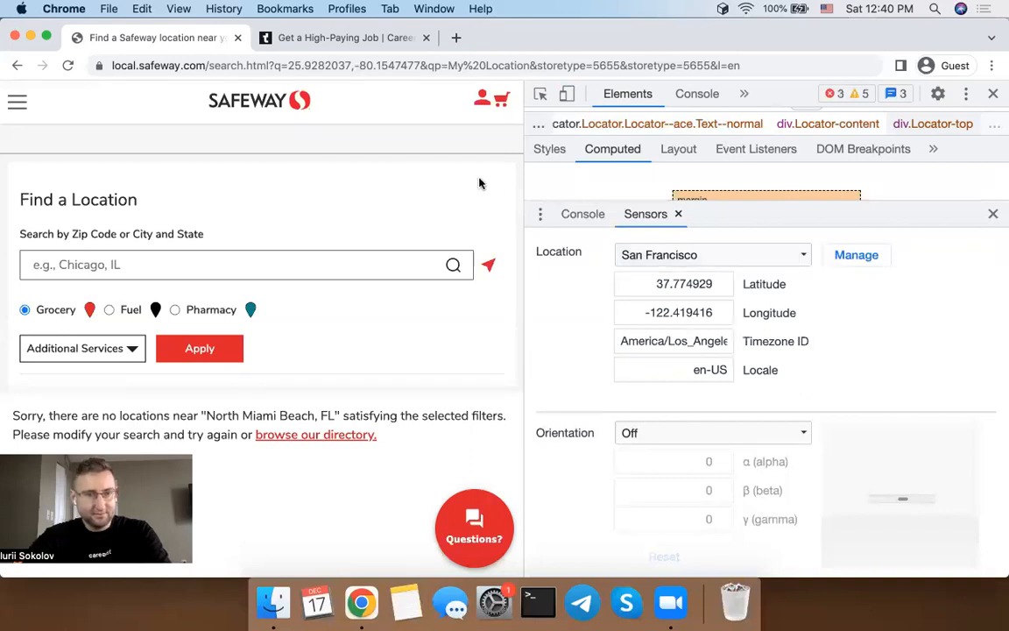
- Search for stores near the overridden current location and browse the listed Safeway stores
{"action": "left_click", "coordinate": [489, 267]}
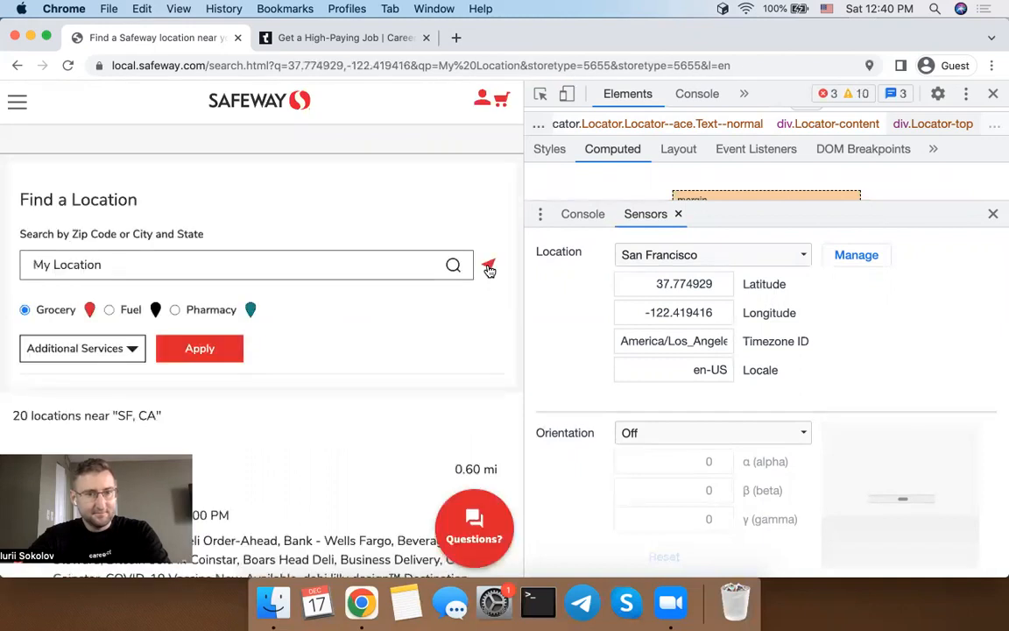
{"action": "scroll", "coordinate": [396, 383], "scroll_direction": "down", "scroll_amount": 5}
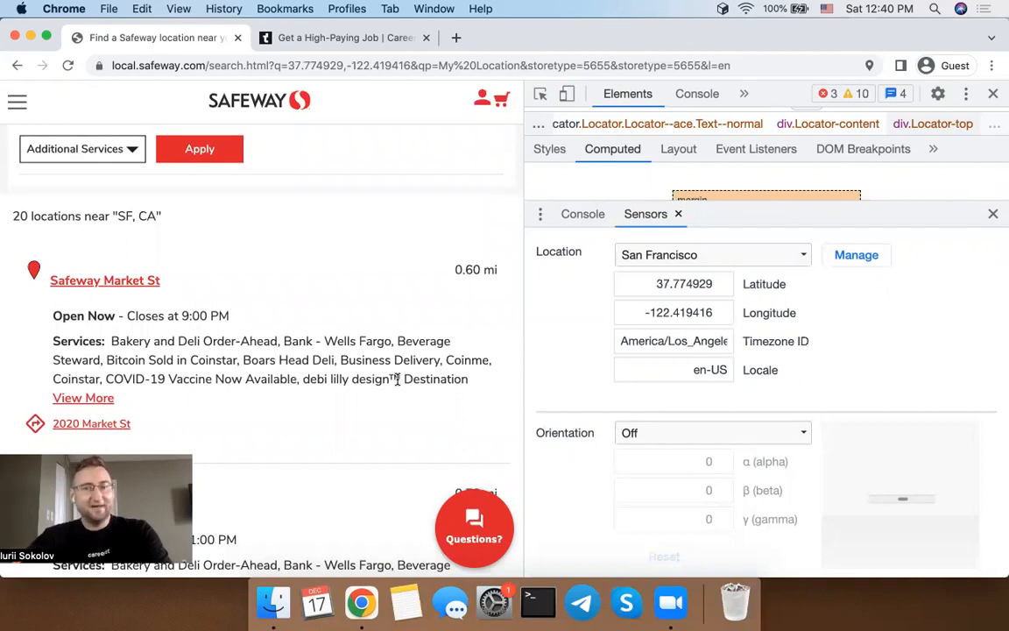
{"action": "scroll", "coordinate": [376, 331], "scroll_direction": "down", "scroll_amount": 2}
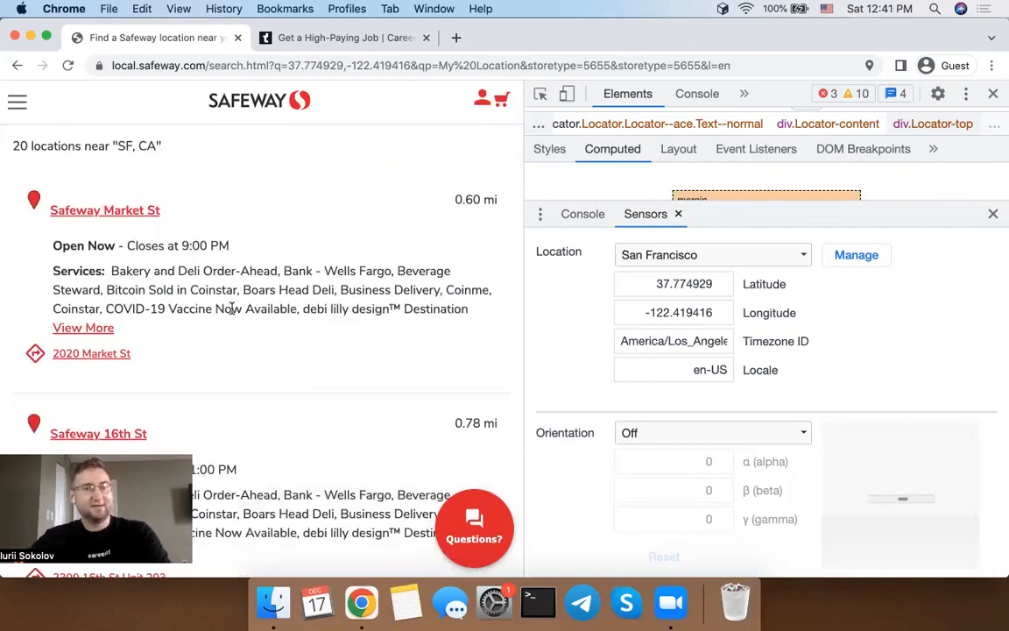
{"action": "scroll", "coordinate": [232, 308], "scroll_direction": "down", "scroll_amount": 4}
{"action": "scroll", "coordinate": [276, 391], "scroll_direction": "down", "scroll_amount": 8}
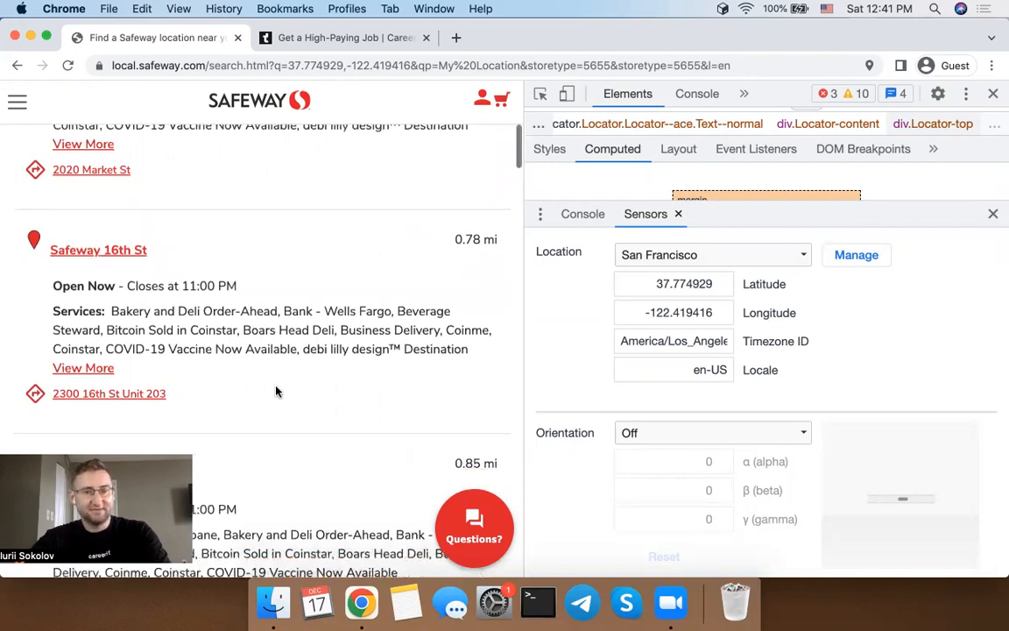
{"action": "scroll", "coordinate": [279, 392], "scroll_direction": "down", "scroll_amount": 5}
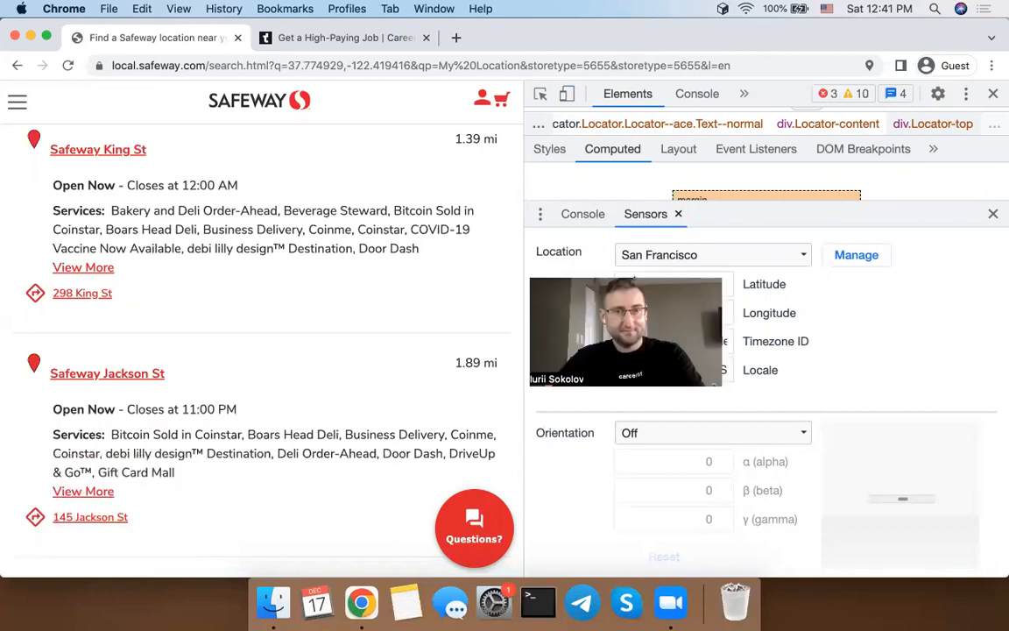
- Close the Safeway tab, switch to the presentation and advance from Practical use case 3 to Practical use case 4
{"action": "left_click", "coordinate": [235, 38]}
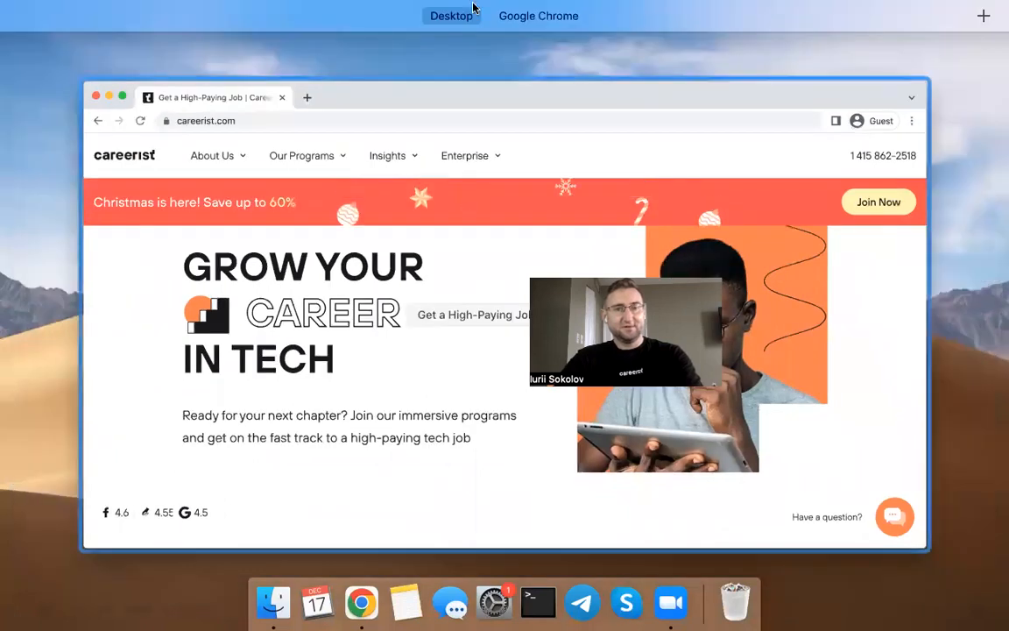
{"action": "mouse_move", "coordinate": [516, 17]}
{"action": "left_click", "coordinate": [572, 64]}
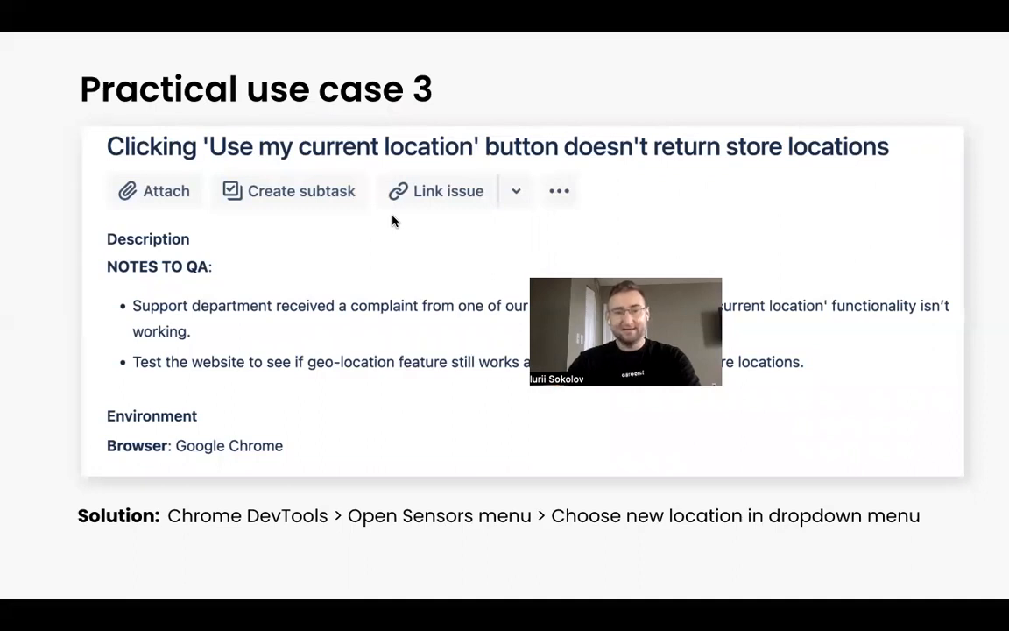
{"action": "key", "text": "Right"}
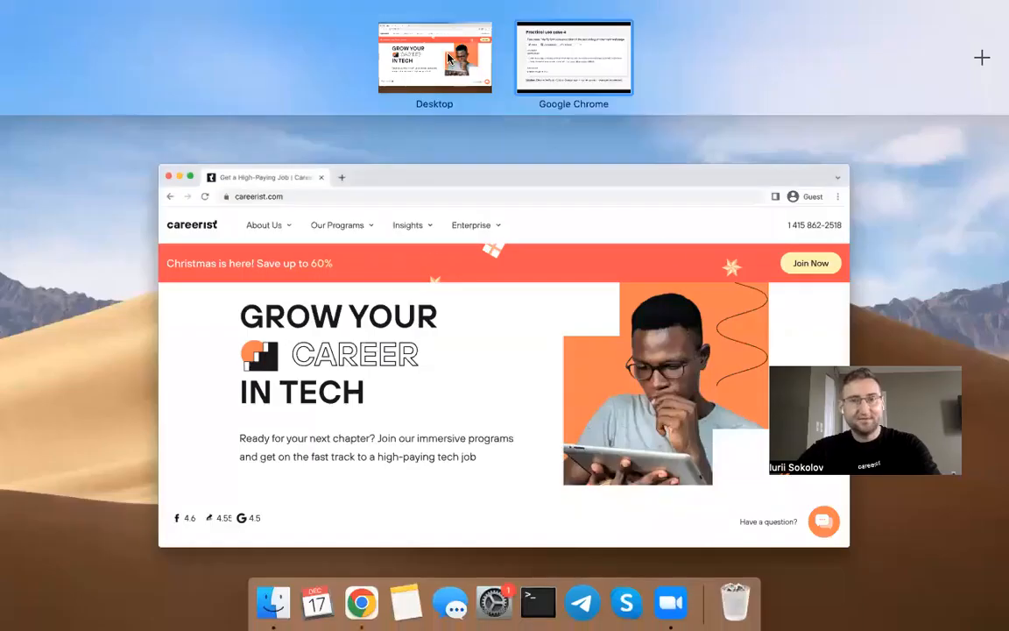
- Switch to the Careerist home page in the desktop browser window and open the developer tools for it
{"action": "left_click", "coordinate": [435, 61]}
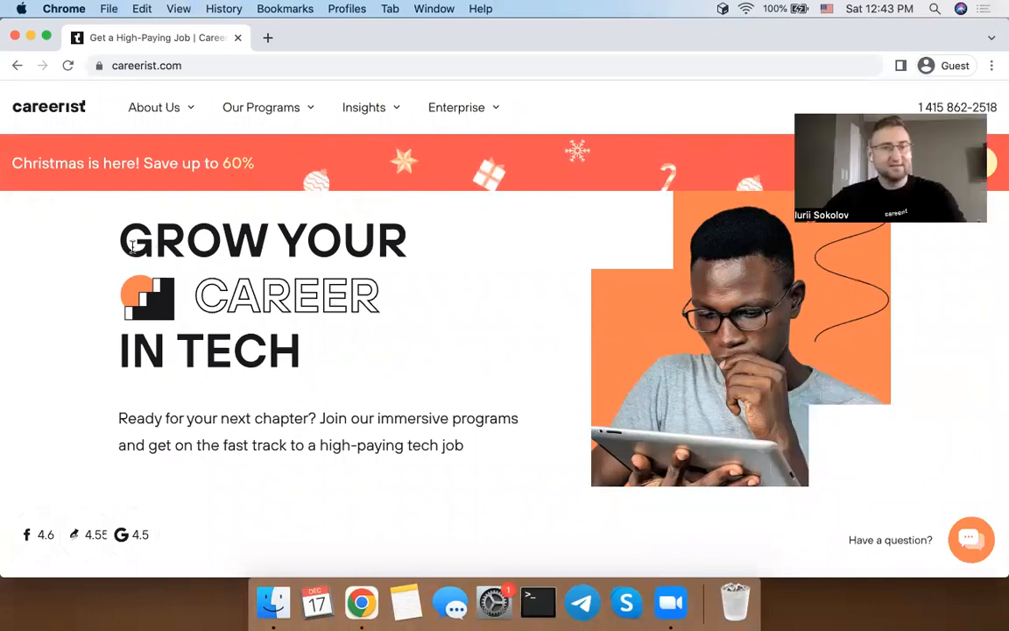
{"action": "left_click_drag", "start_coordinate": [120, 237], "coordinate": [468, 221]}
{"action": "left_click", "coordinate": [469, 220]}
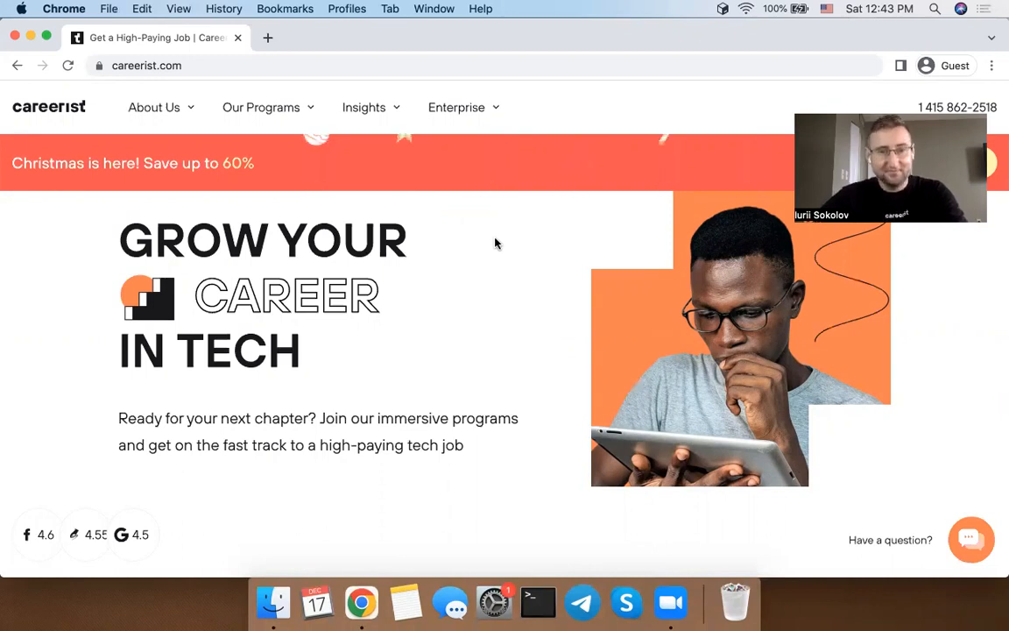
{"action": "right_click", "coordinate": [557, 248]}
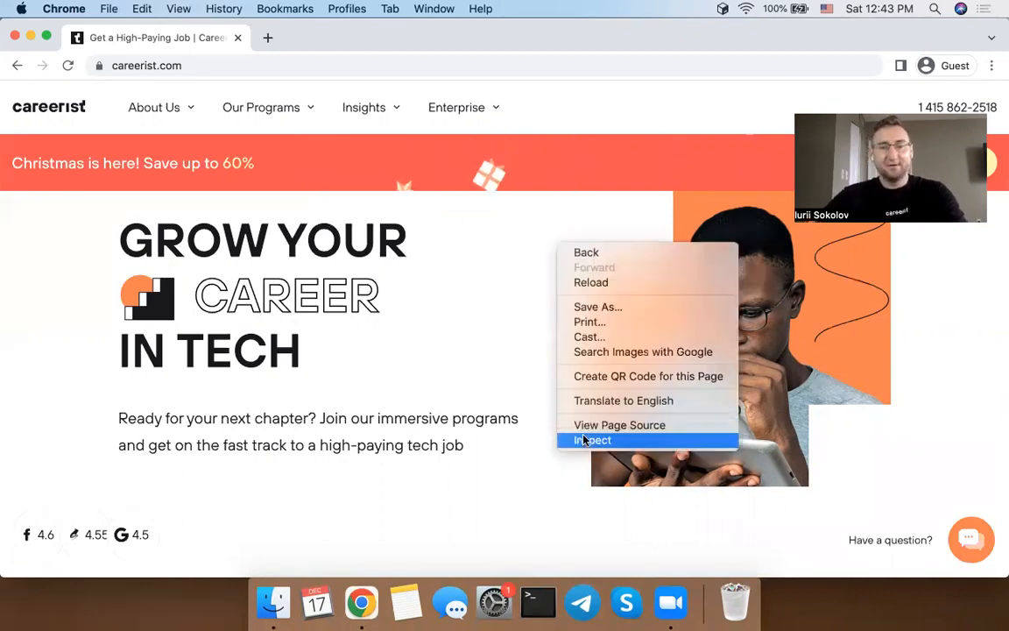
{"action": "left_click", "coordinate": [584, 440]}
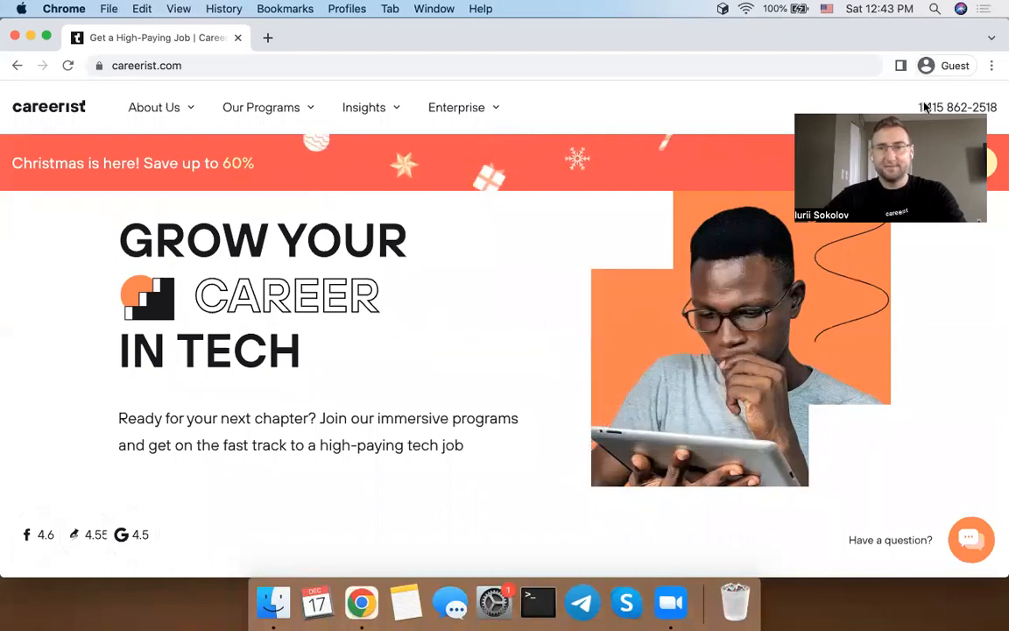
{"action": "key", "text": "alt+super+i"}
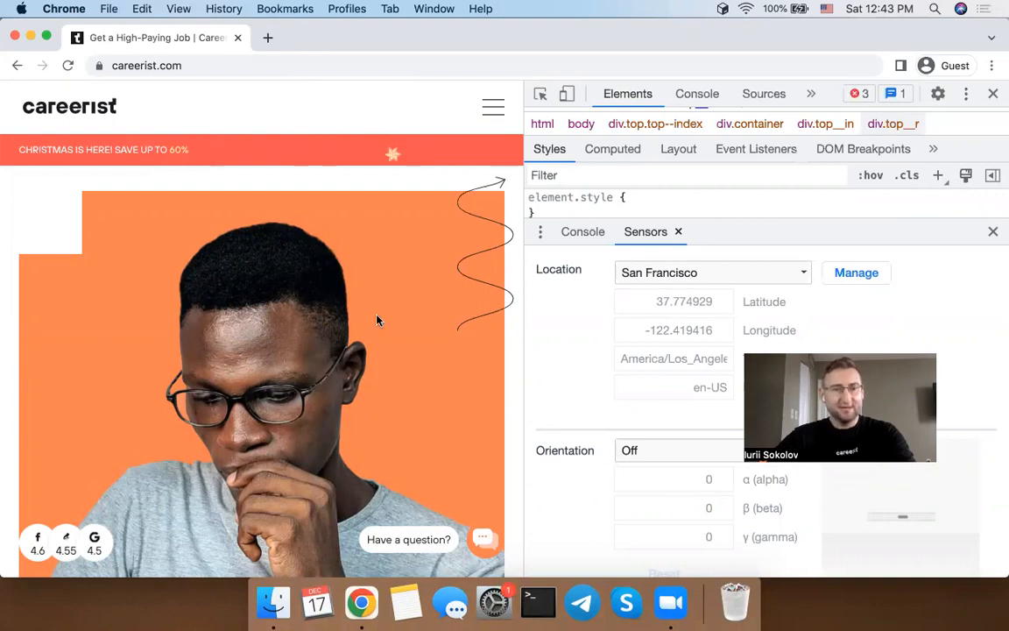
- Inspect the "GROW YOUR" headline element on the Careerist home page to check its color, font and font size
{"action": "scroll", "coordinate": [377, 321], "scroll_direction": "down", "scroll_amount": 5}
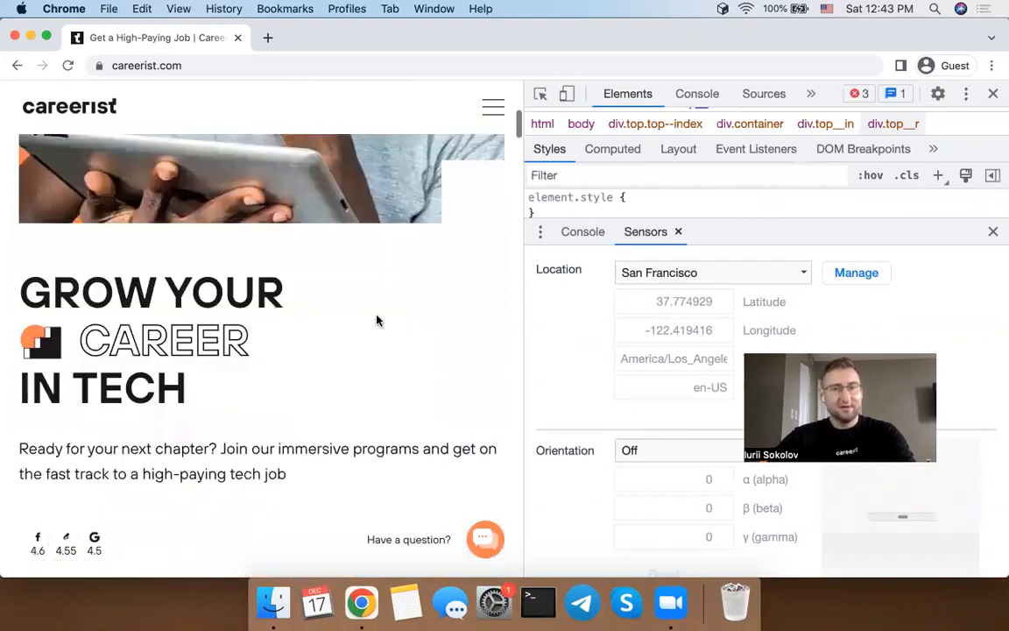
{"action": "scroll", "coordinate": [379, 319], "scroll_direction": "up", "scroll_amount": 1}
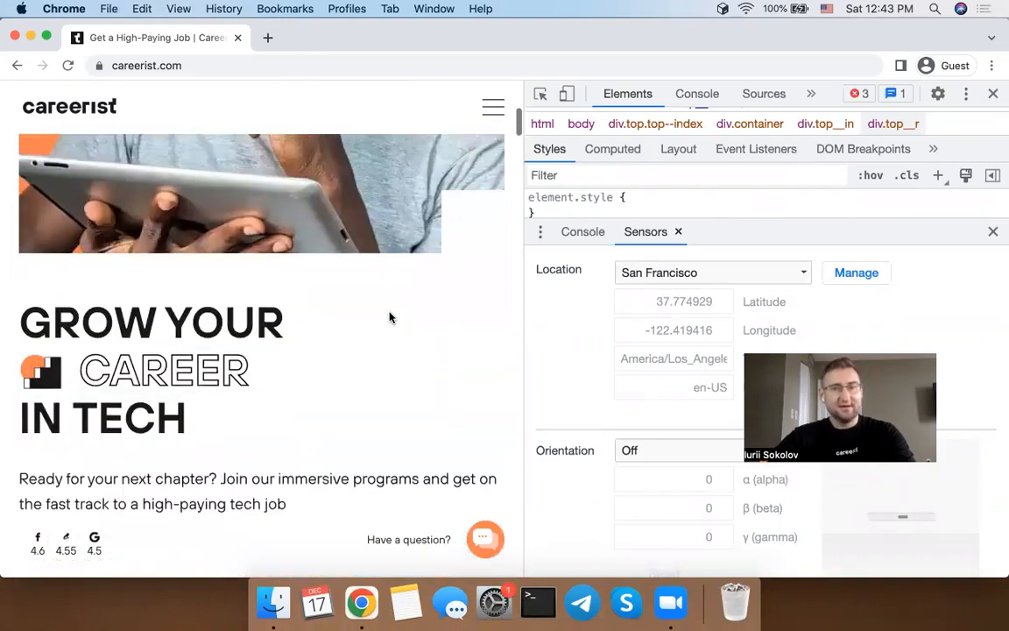
{"action": "left_click", "coordinate": [541, 97]}
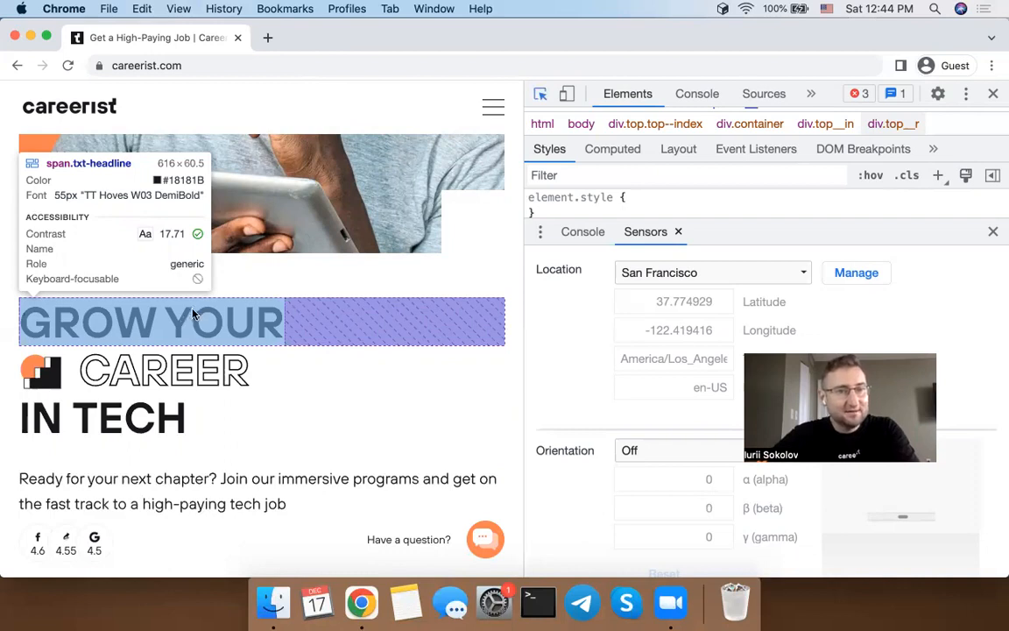
{"action": "left_click", "coordinate": [194, 312]}
{"action": "left_click", "coordinate": [540, 95]}
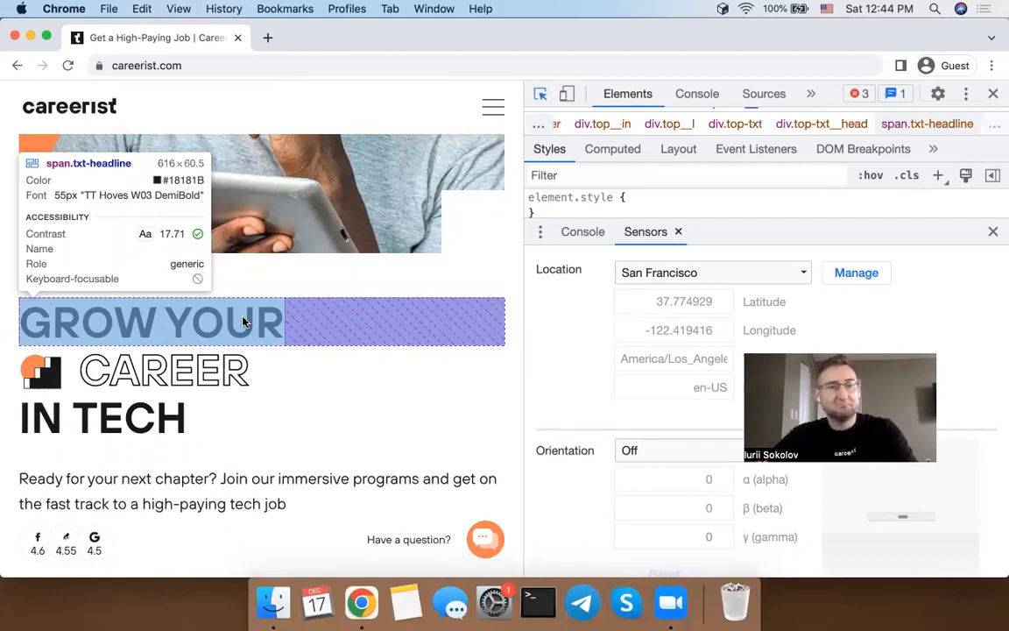
- Switch from the Careerist page back to the presentation
{"action": "key", "text": "ctrl+Up"}
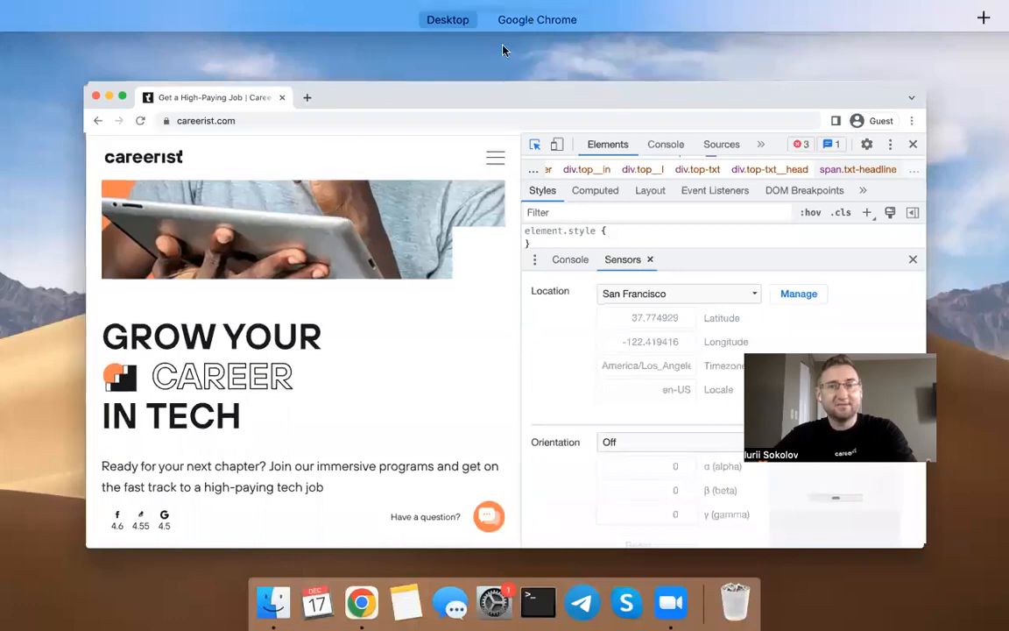